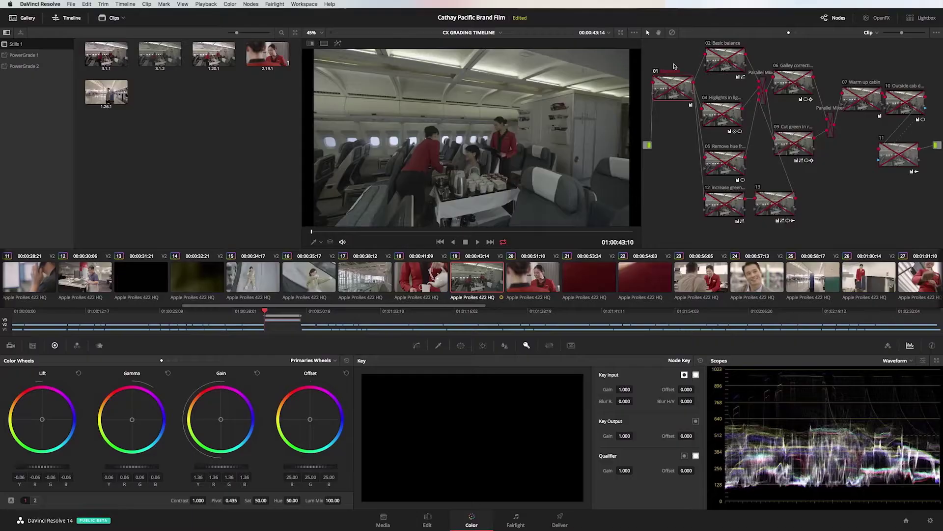
Enable node 01 Exposure and node 02 Basic balance on the cabin shot
key(ctrl+d)
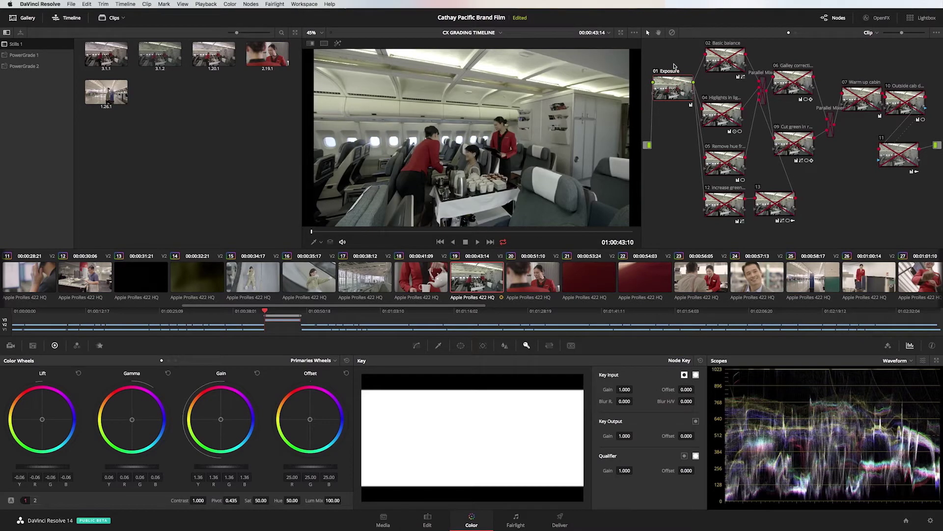
click(731, 55)
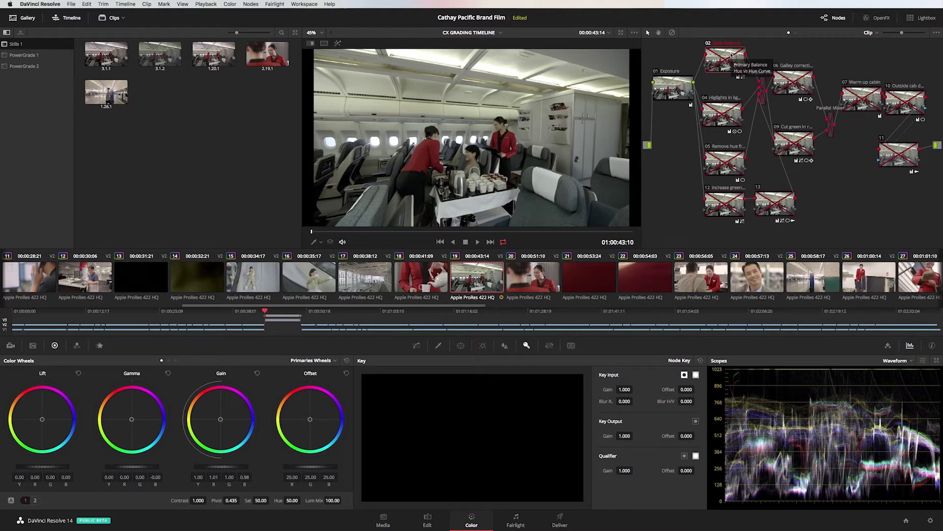
key(ctrl+d)
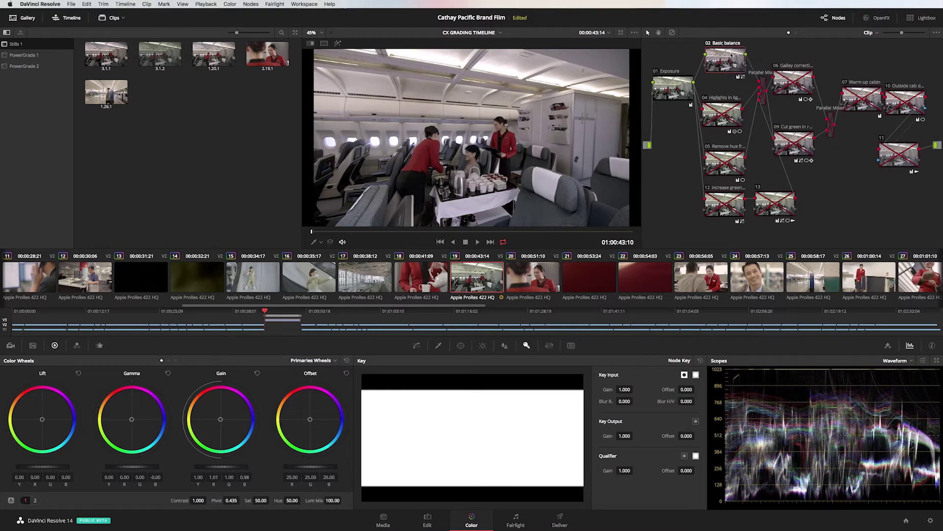
Enable node 04 Highlights, display its oval window outline over the shot, and select node 05 Remove hue
click(719, 118)
key(ctrl+d)
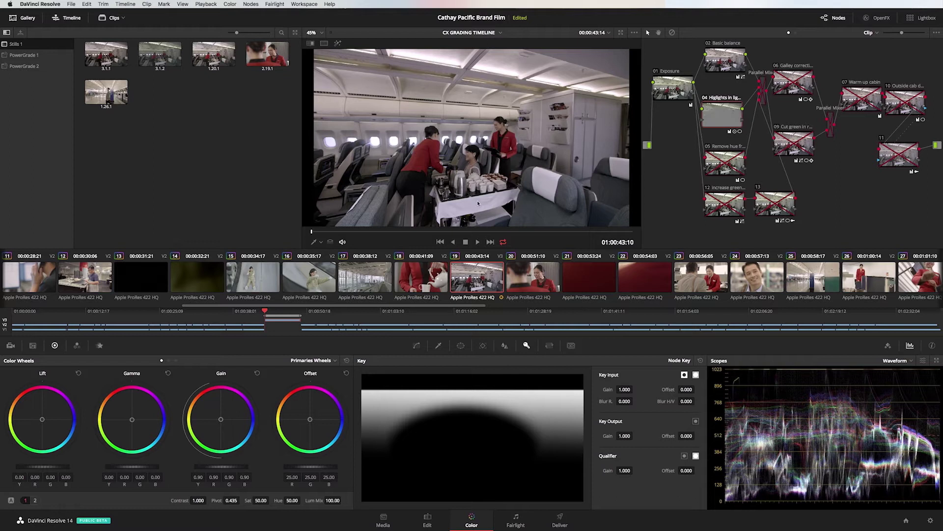
click(320, 242)
click(320, 273)
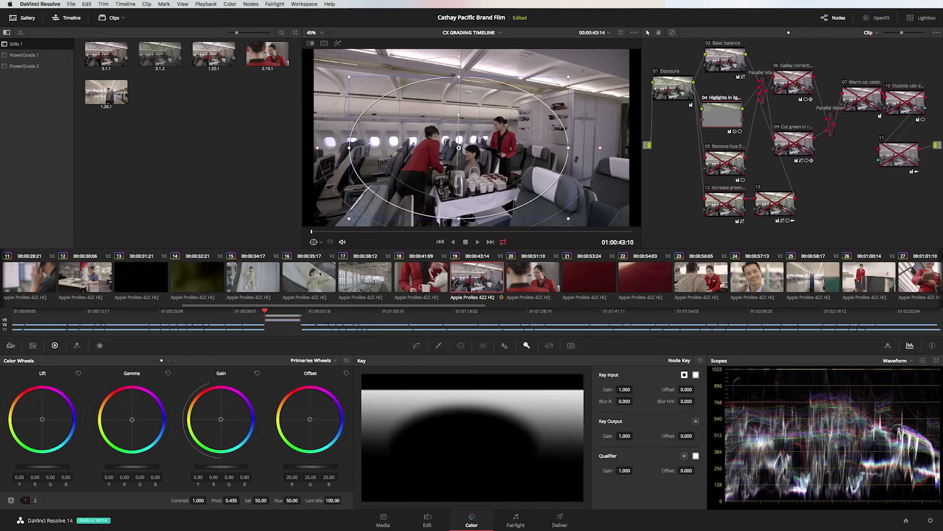
click(721, 163)
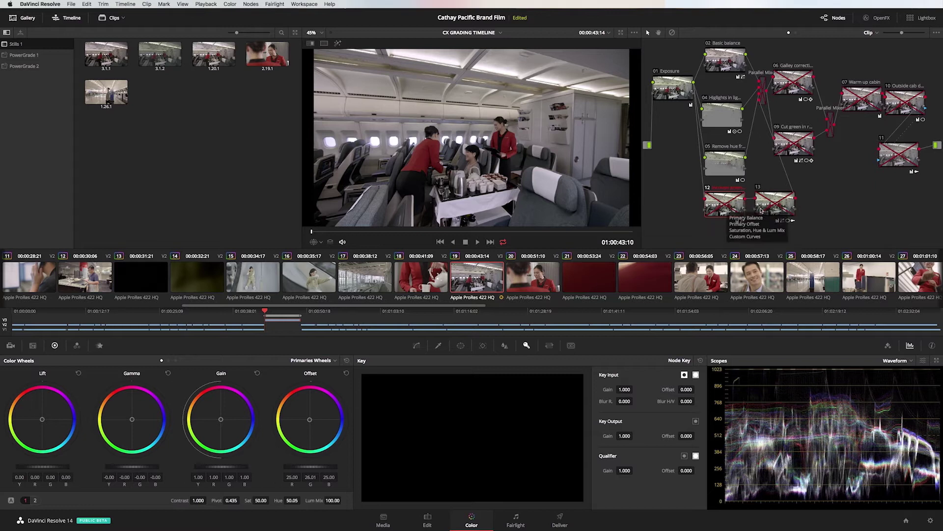
mouse_move(751, 208)
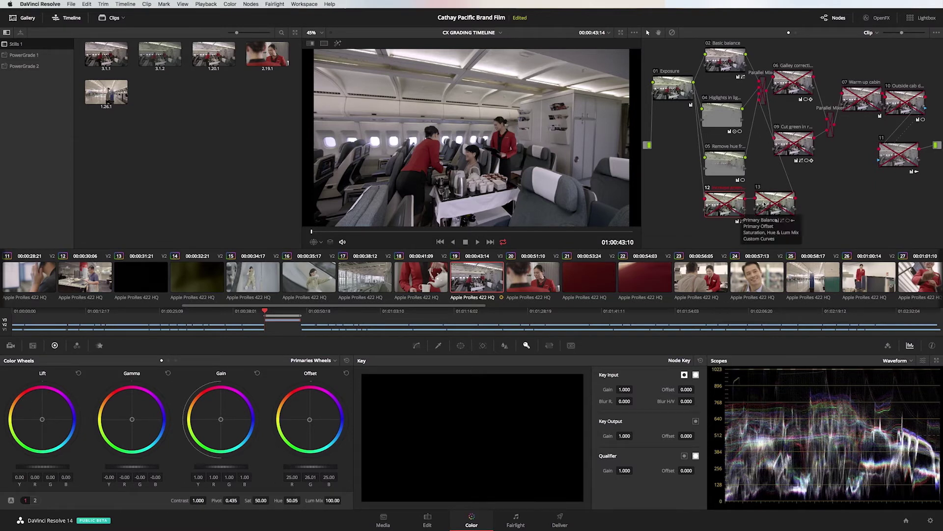
Enable galley node 06 and Cut green node 09, then play the shot briefly
click(793, 82)
key(ctrl+d)
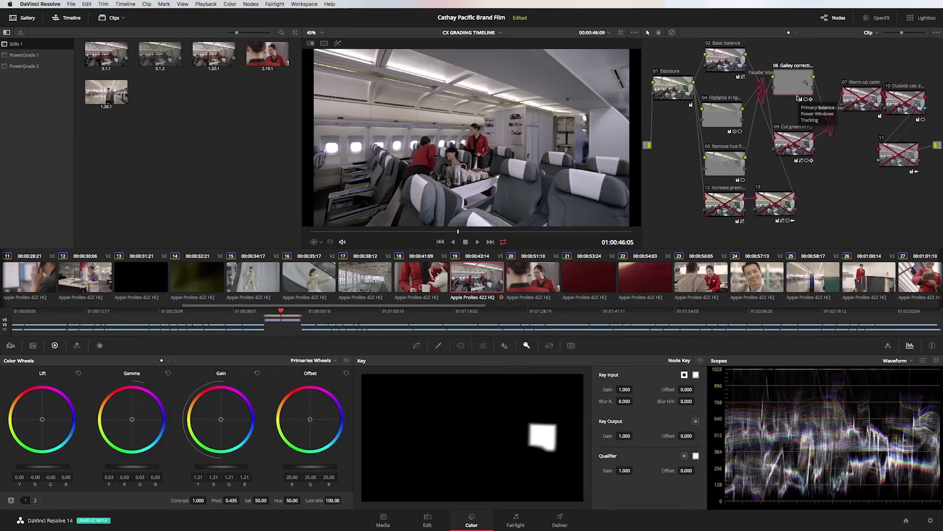
click(788, 136)
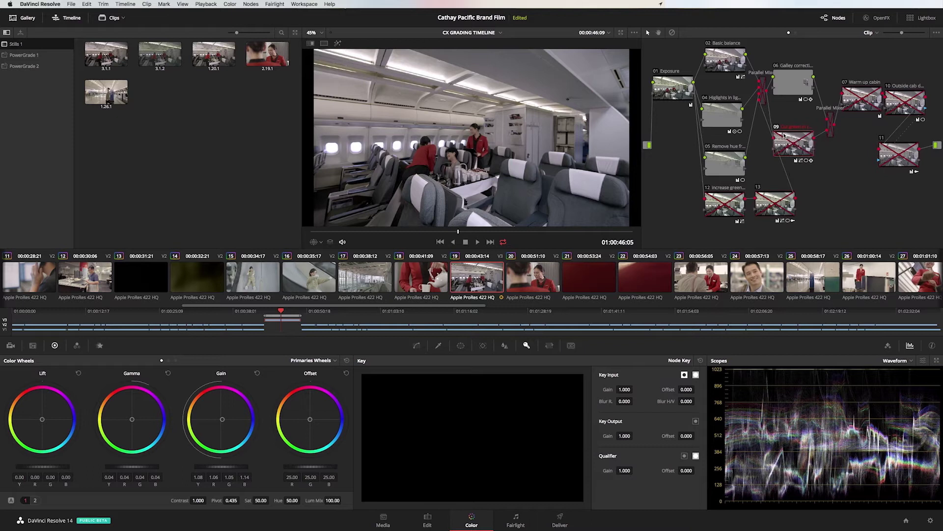
key(ctrl+d)
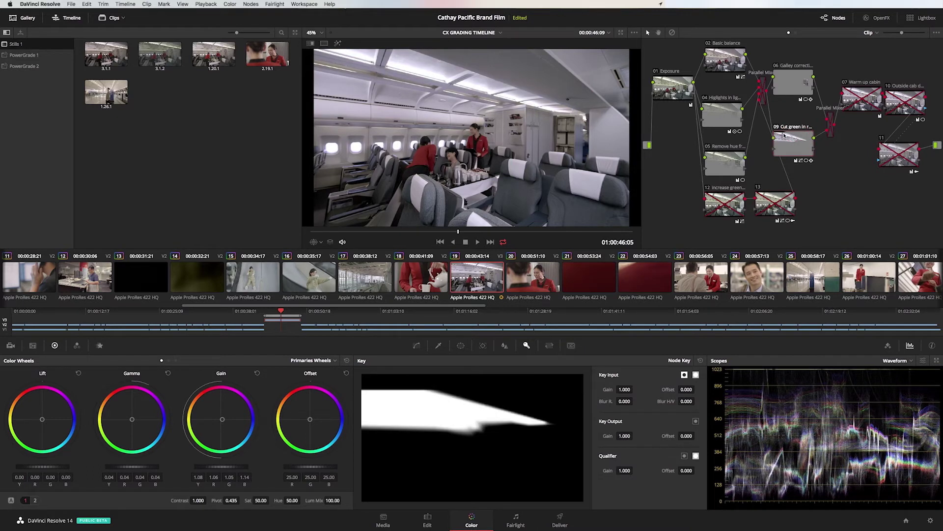
key(space)
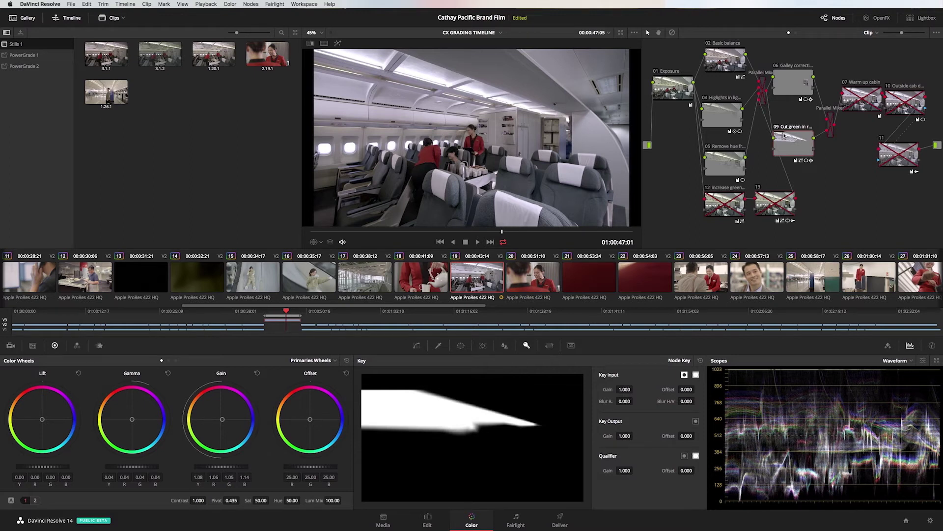
Enable node 07 Warm up cabin and node 10 Outside cabin, viewing a frame near 01:00:48:15
click(863, 91)
key(ctrl+d)
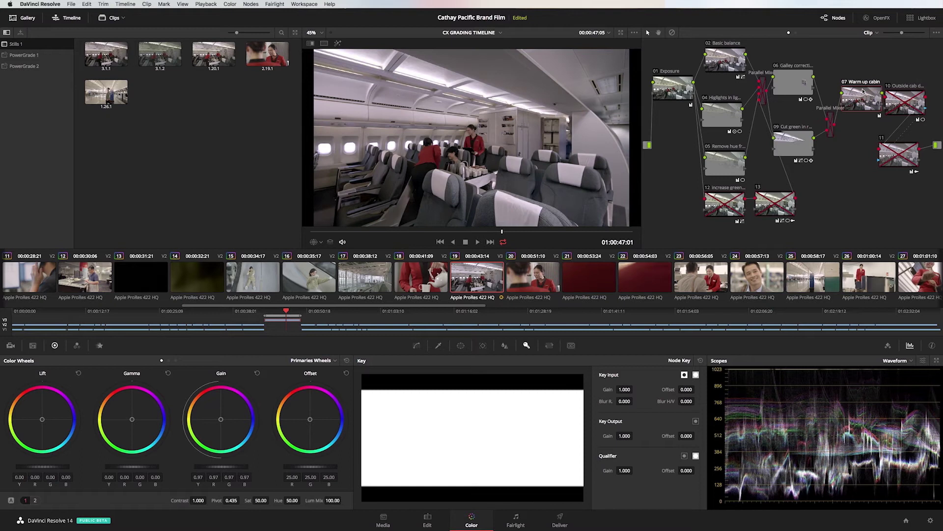
click(904, 98)
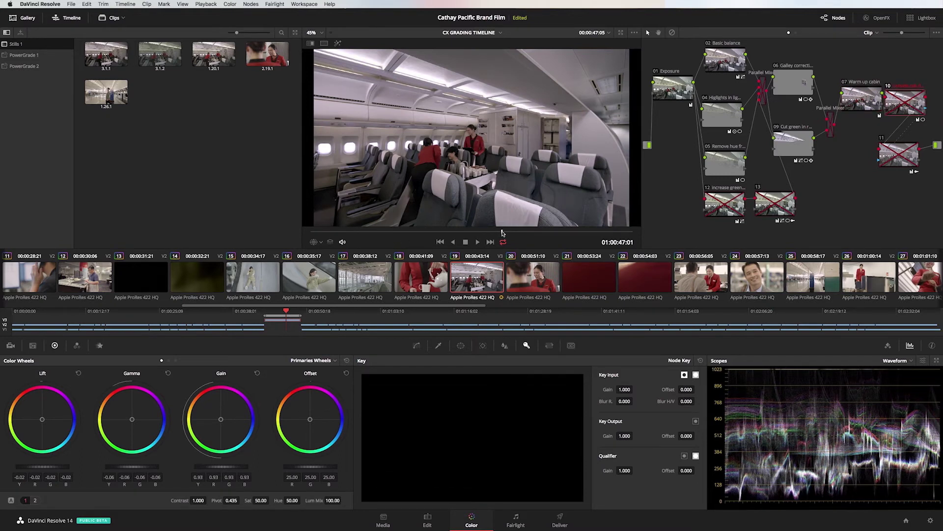
drag(502, 230, 586, 225)
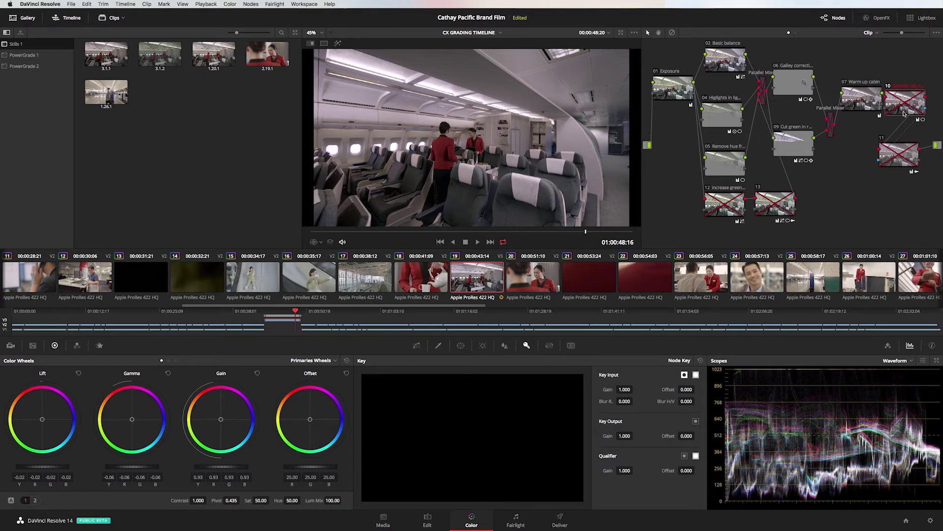
key(ctrl+d)
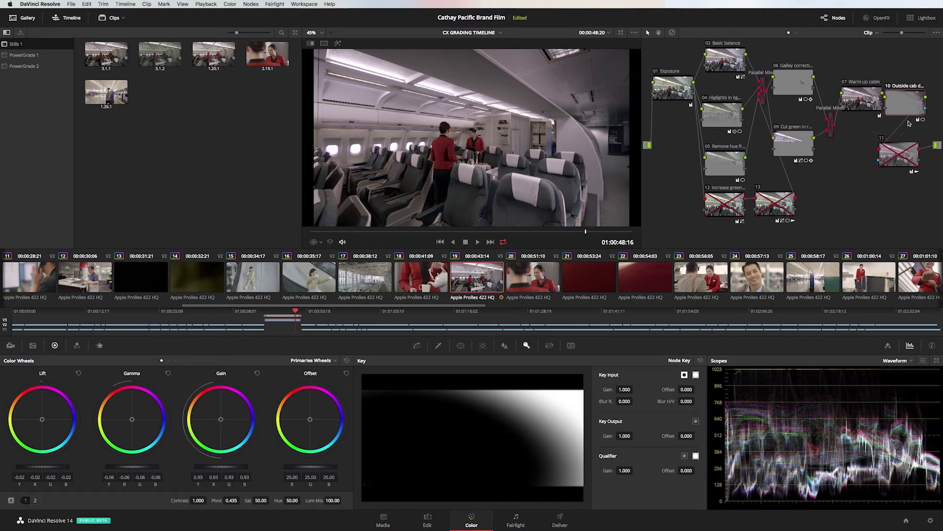
Enable node 11, comparing it toggled, then nudge node 12 Increase green left and enable it
click(900, 153)
key(ctrl+d)
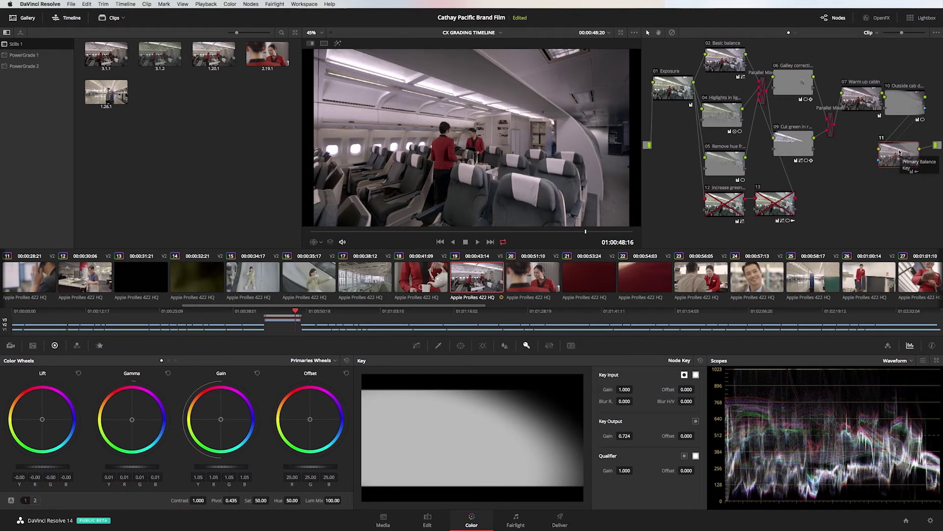
key(ctrl+d)
key(ctrl+d)
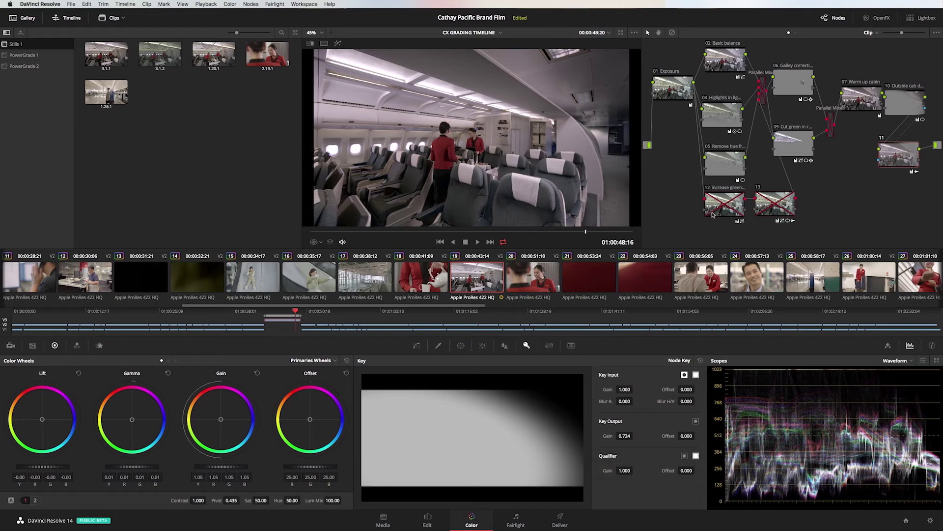
drag(726, 199, 711, 199)
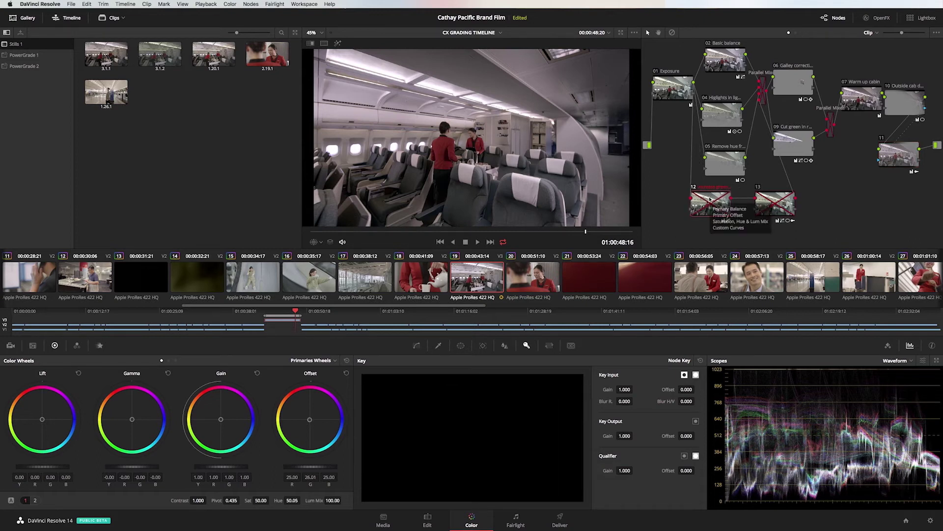
key(super+d)
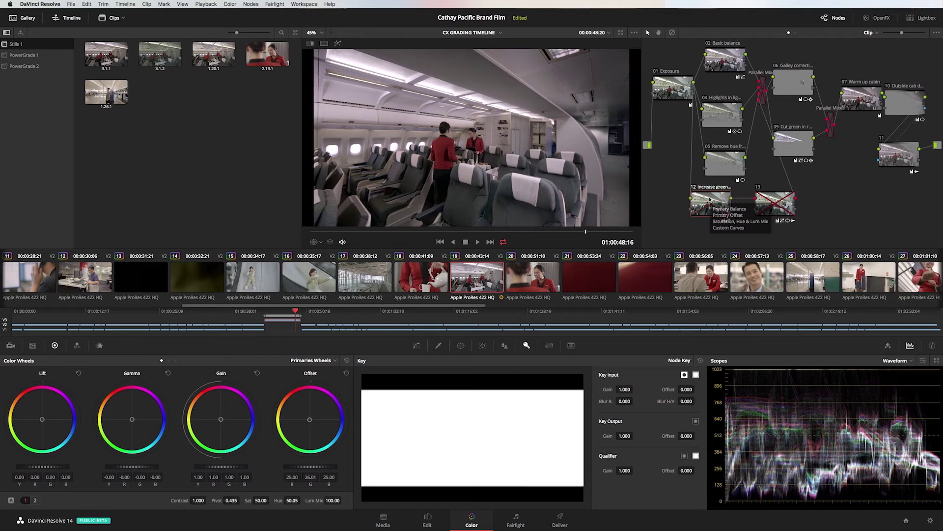
From the first frame, play the shot while toggling oval focus node 13 on and off
key(Up)
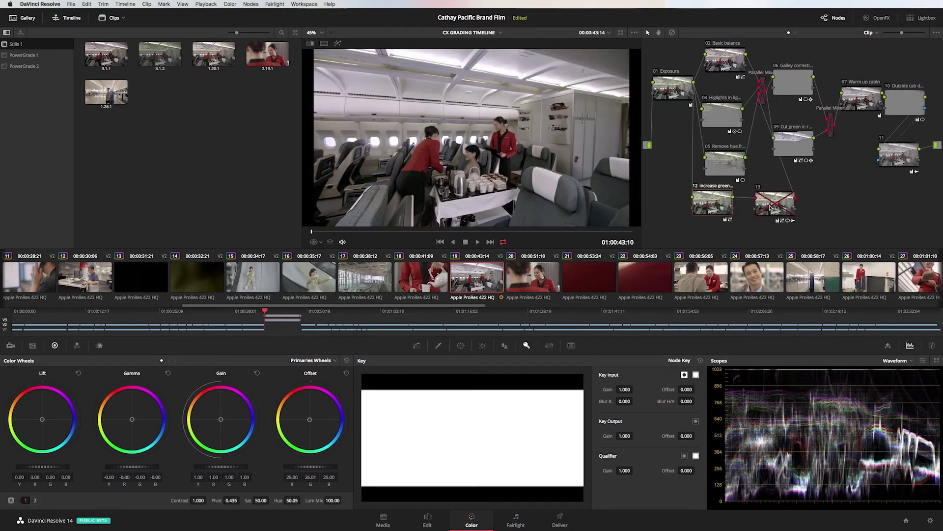
click(771, 207)
key(super+d)
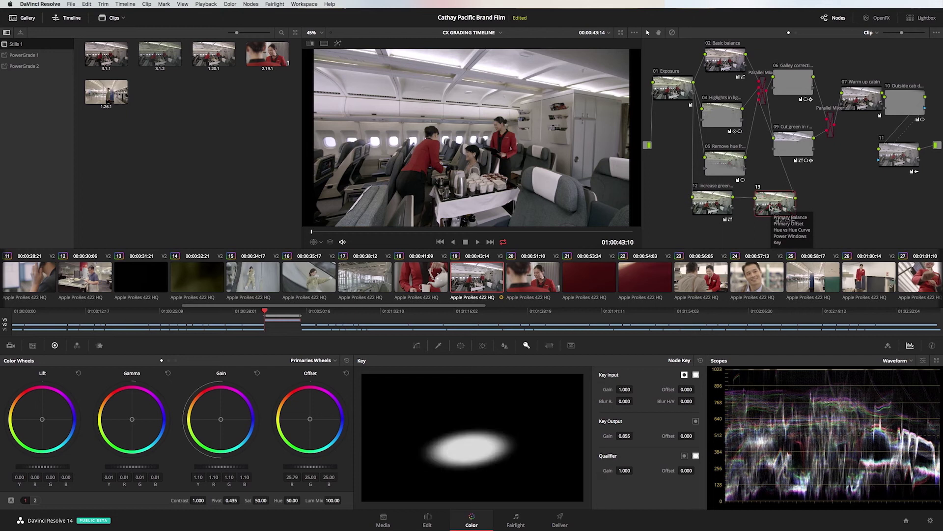
key(super+d)
key(super+d)
key(super+d)
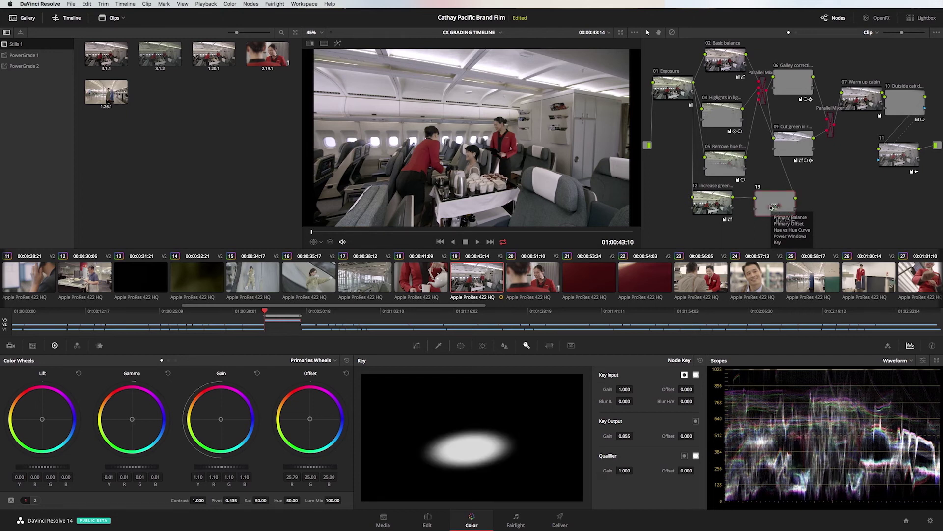
key(space)
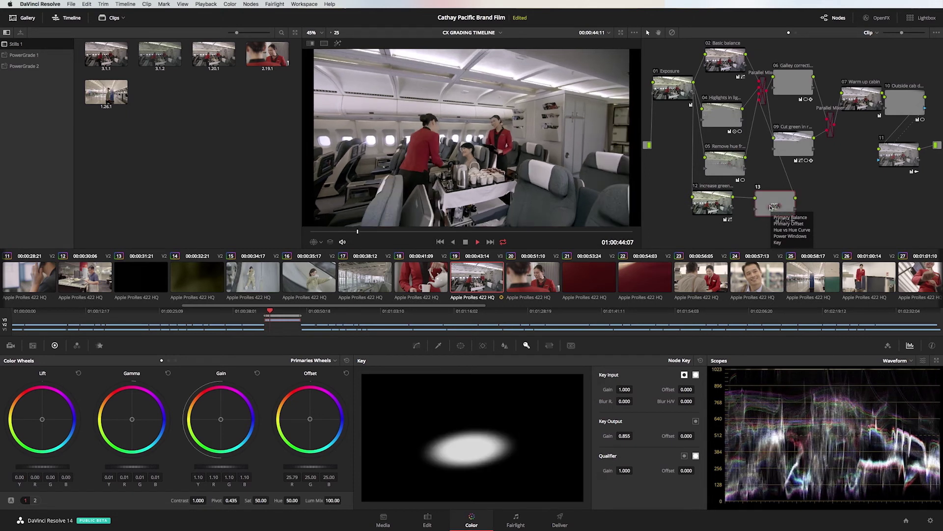
key(super+d)
key(super+d)
key(super+d)
key(super+d)
key(super+d)
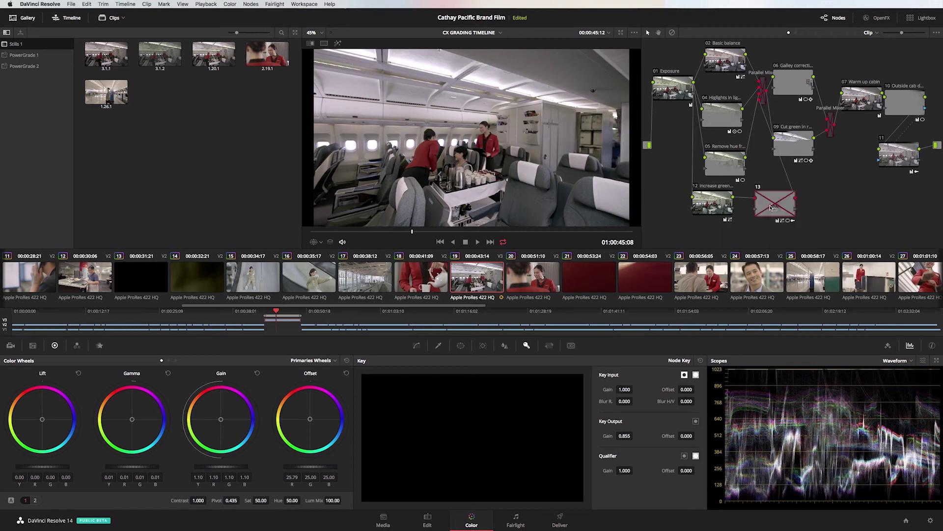